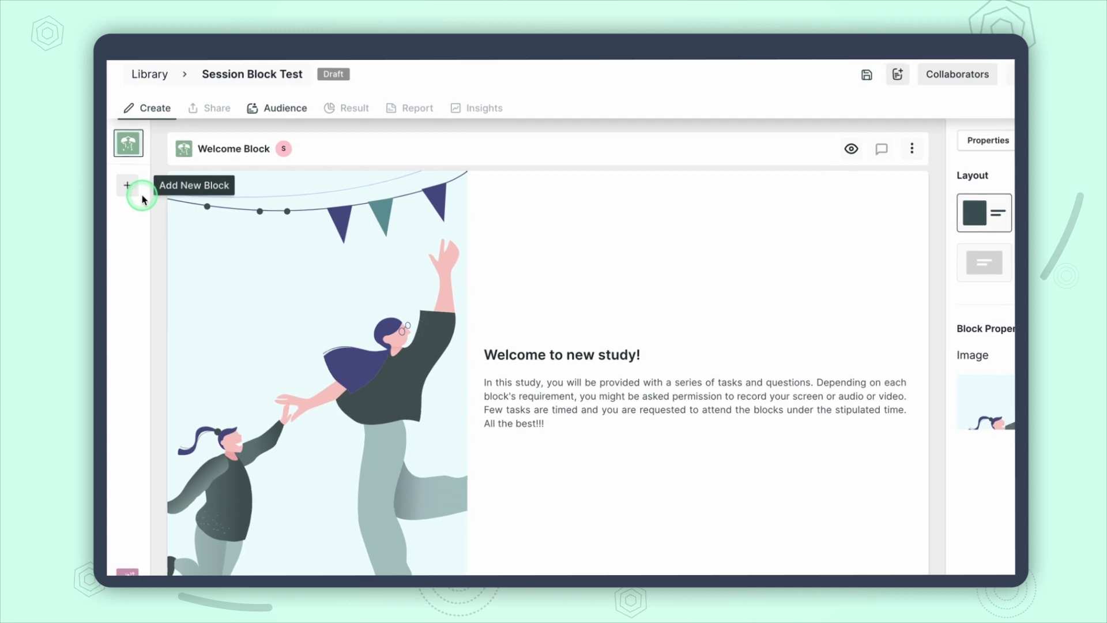
- Add a Sessions Block from Moderated Blocks after the welcome block
click(139, 198)
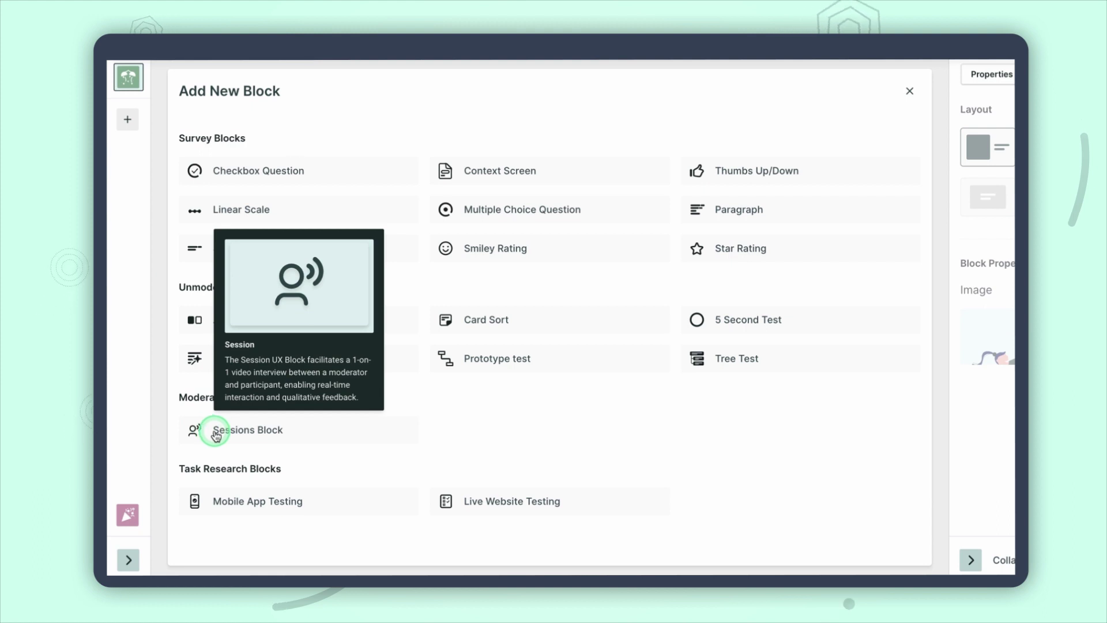
click(215, 435)
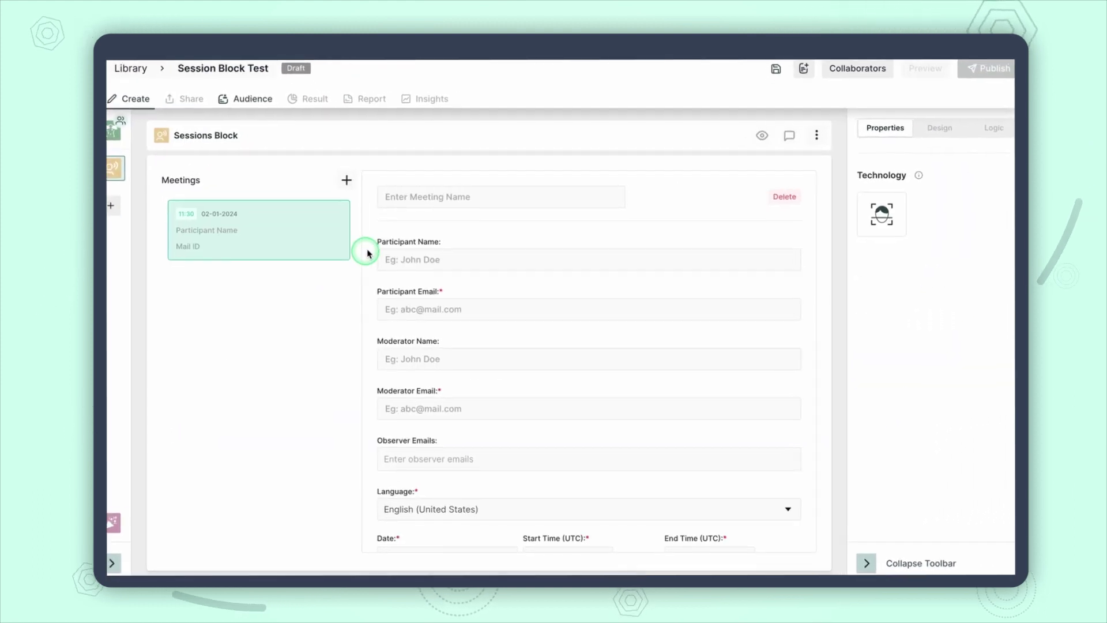
- Name the meeting 'Prototype Catch Up' and enter participant and moderator names and emails
click(429, 199)
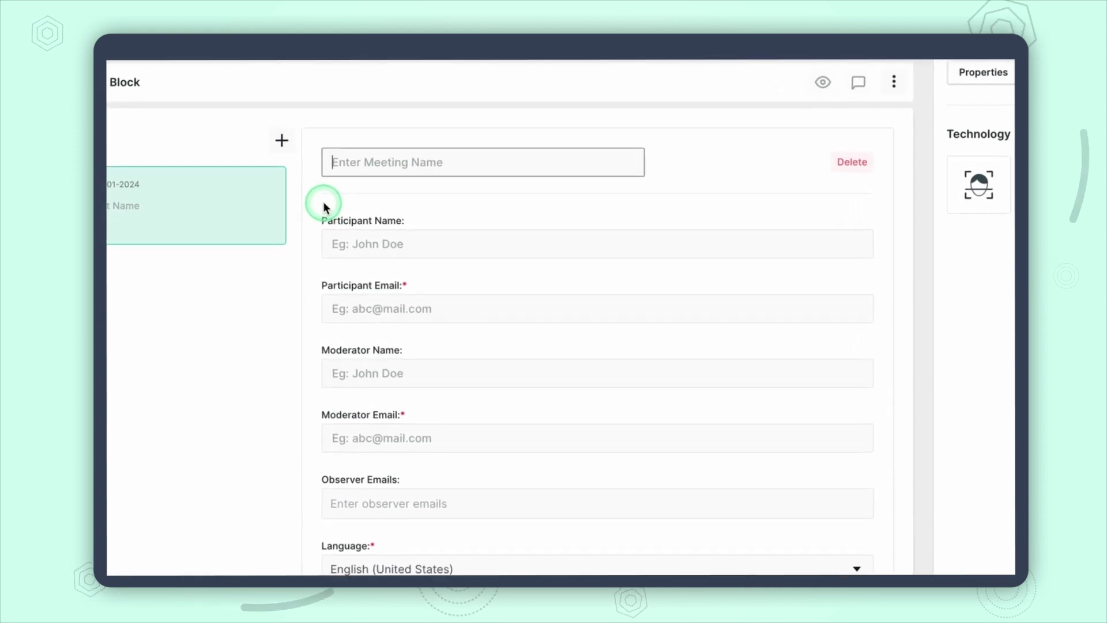
text(ch Up)
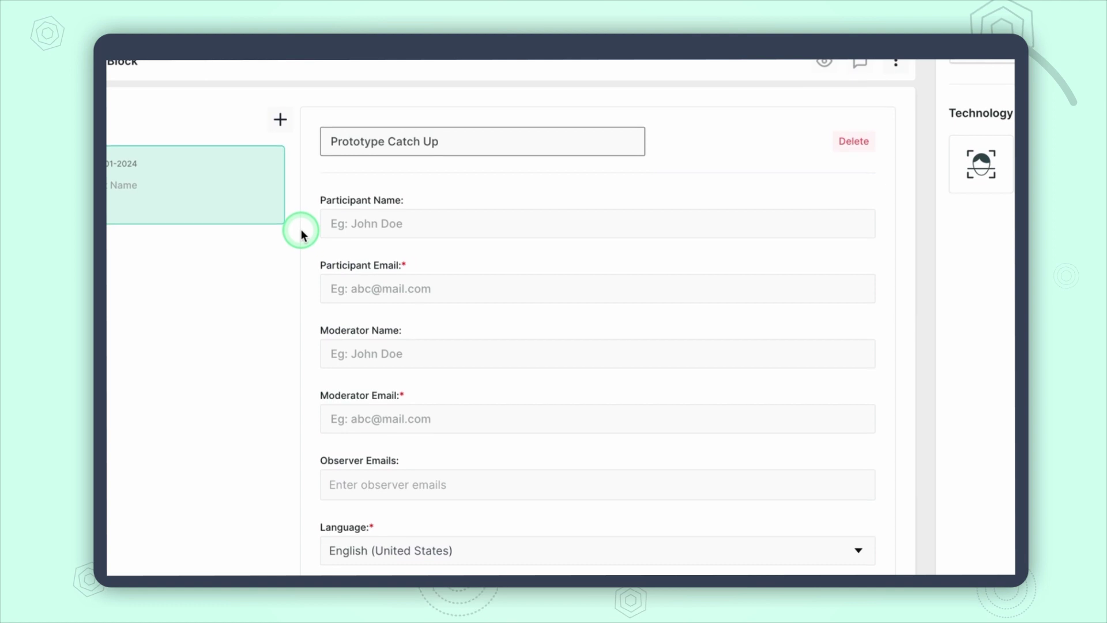
click(337, 223)
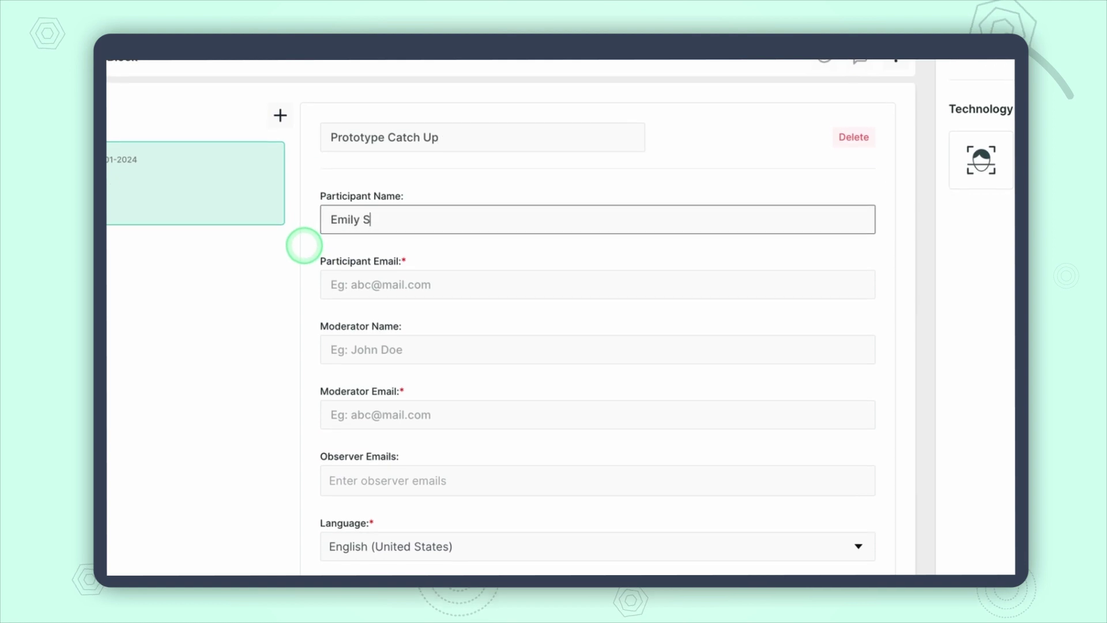
click(330, 280)
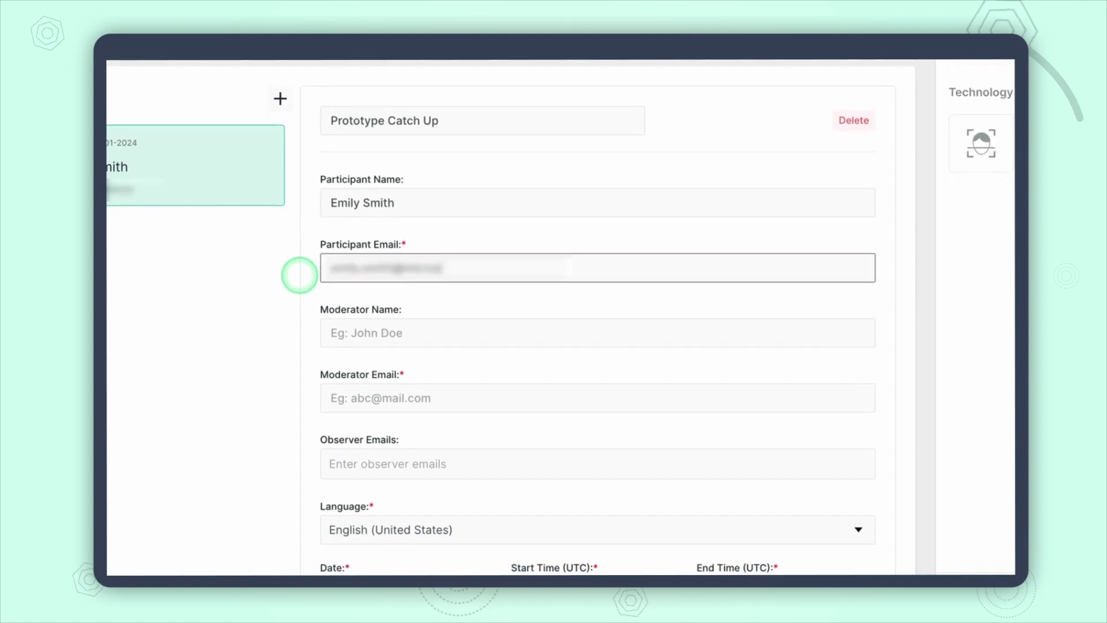
click(326, 336)
click(337, 386)
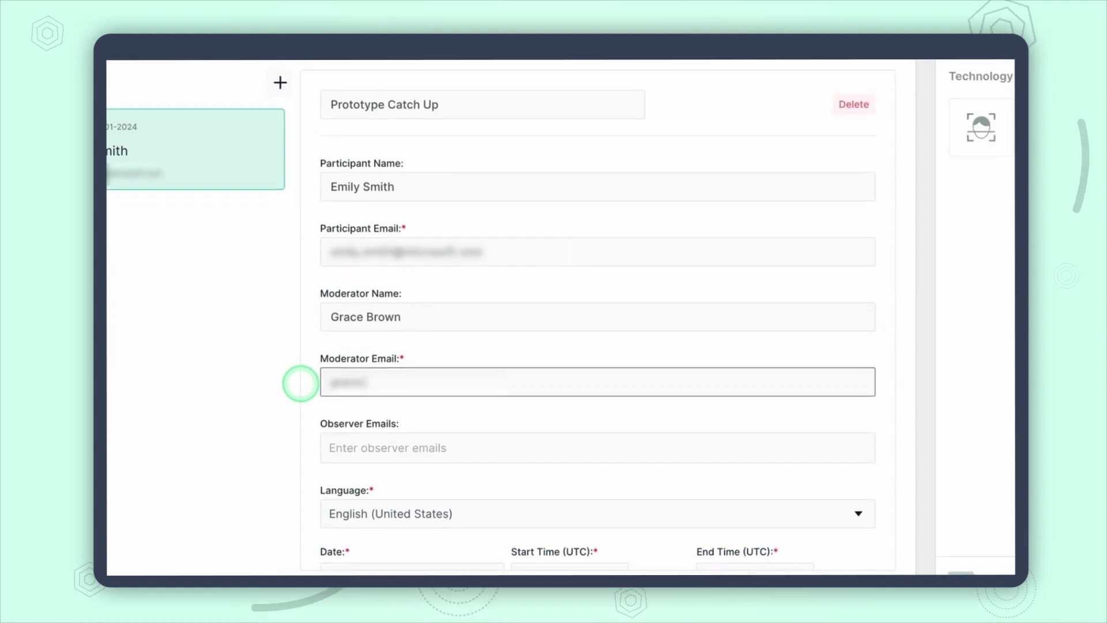
- Keep English (United States) as the session language and begin setting the 16:00 start time
click(385, 444)
scroll(383, 370, down, 3)
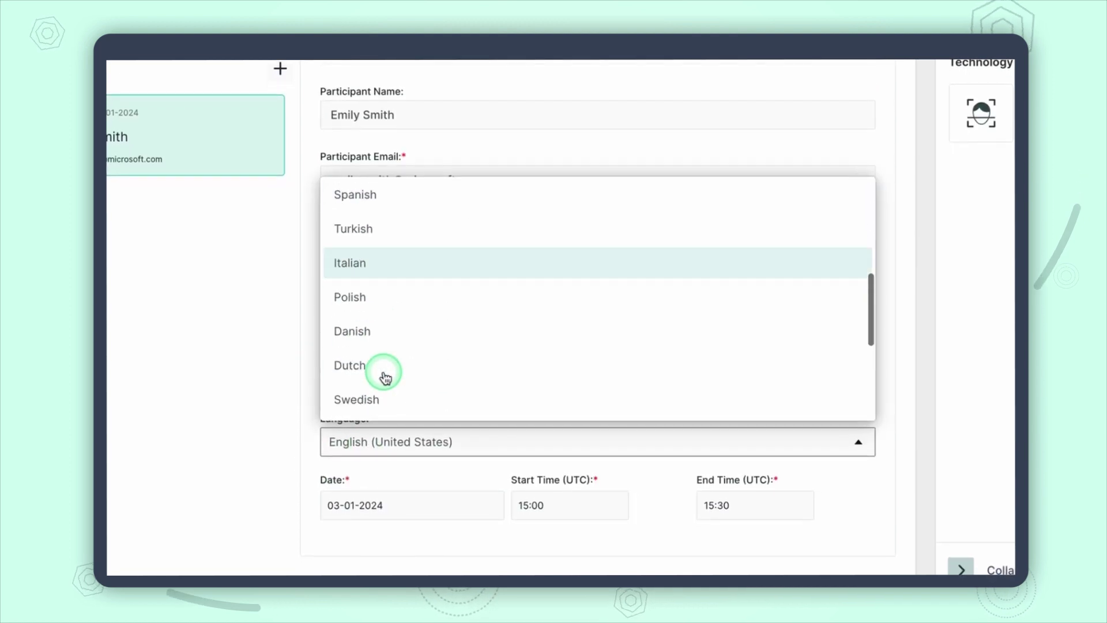
scroll(389, 370, down, 1)
scroll(388, 371, up, 4)
click(442, 193)
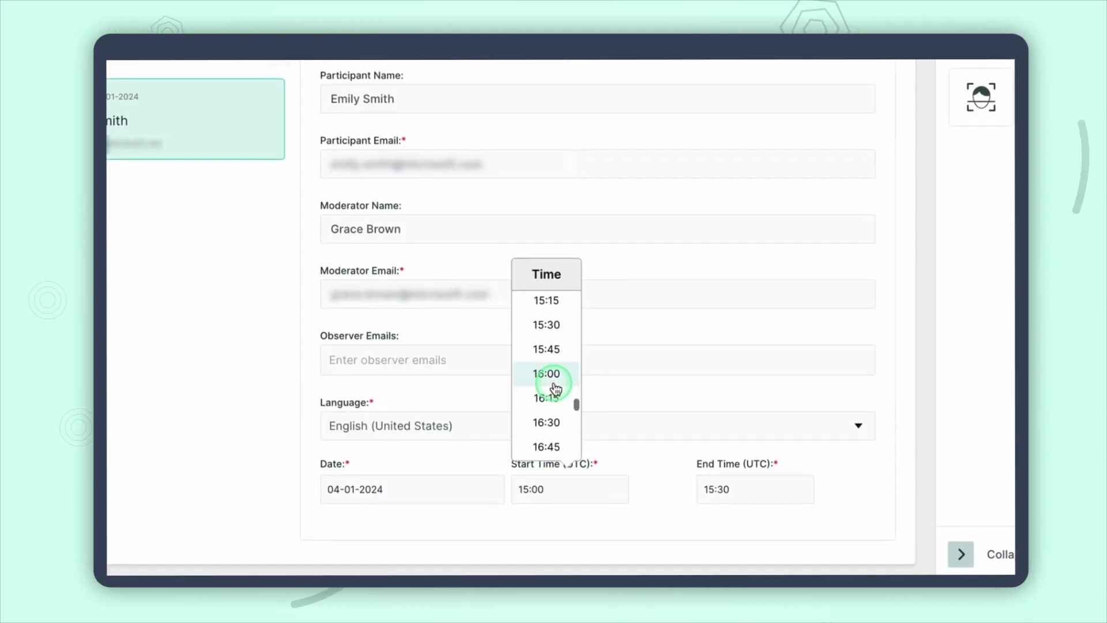
click(554, 389)
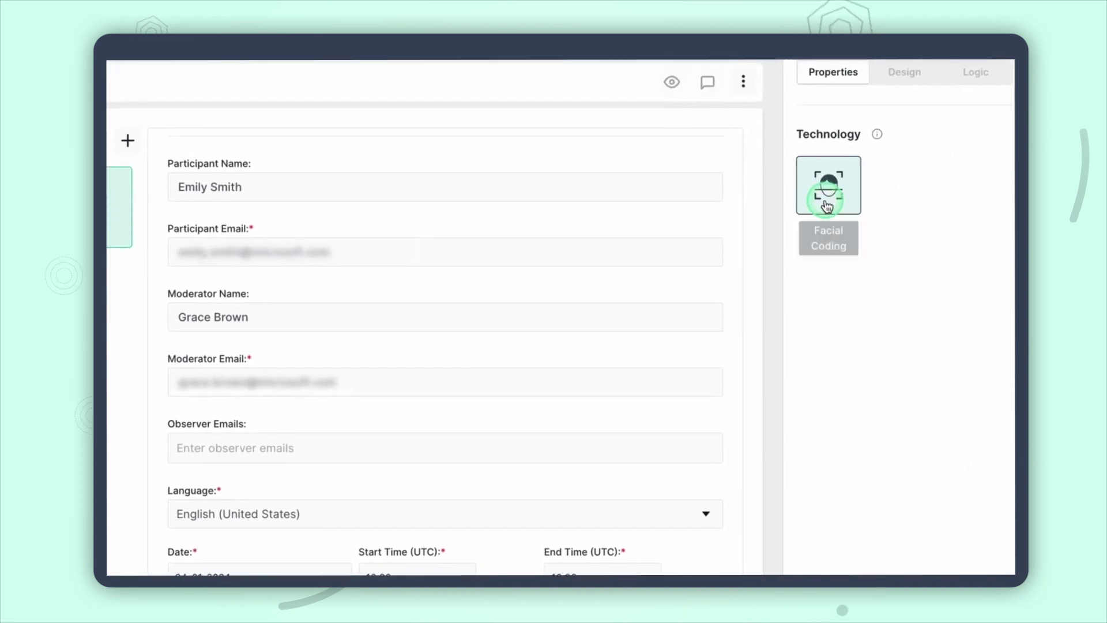
- Enable Facial Coding for the session and publish the Session Block Test study
click(826, 205)
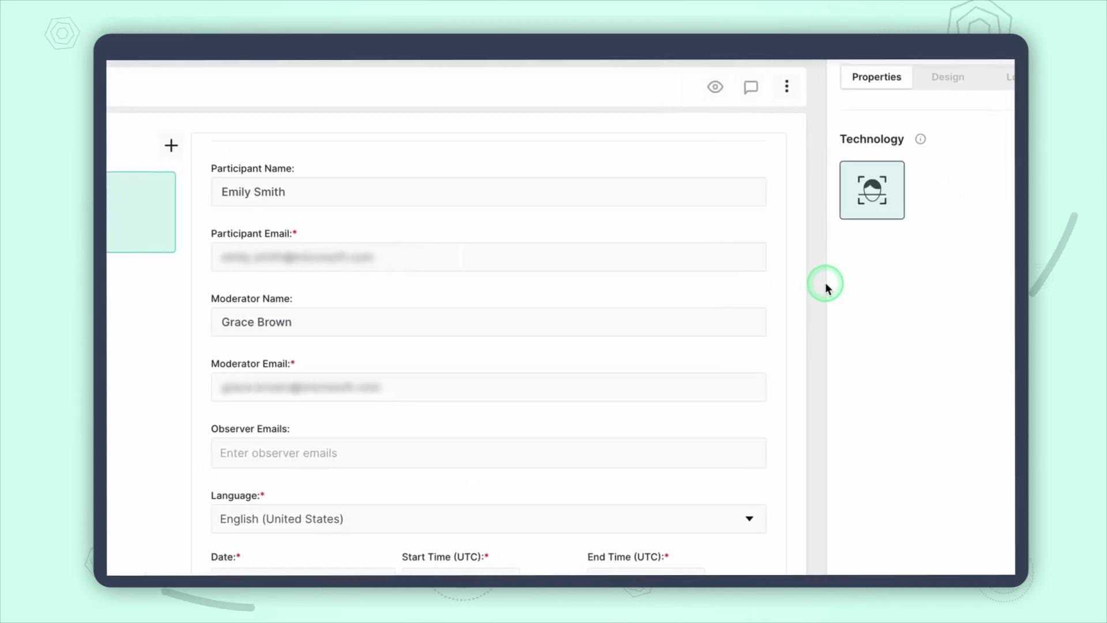
click(137, 189)
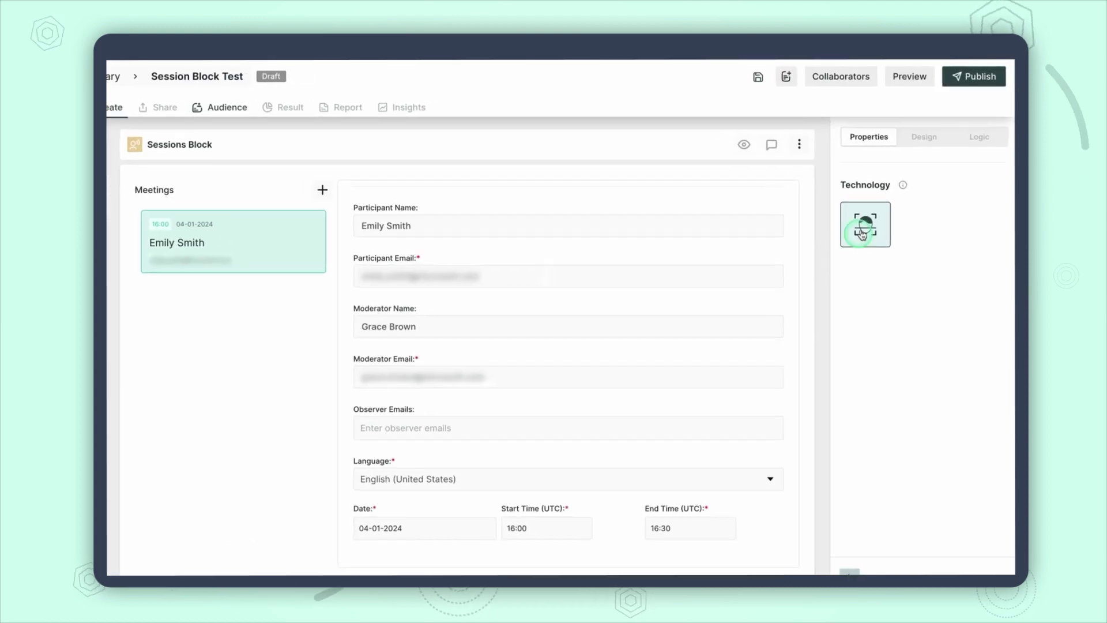
click(951, 87)
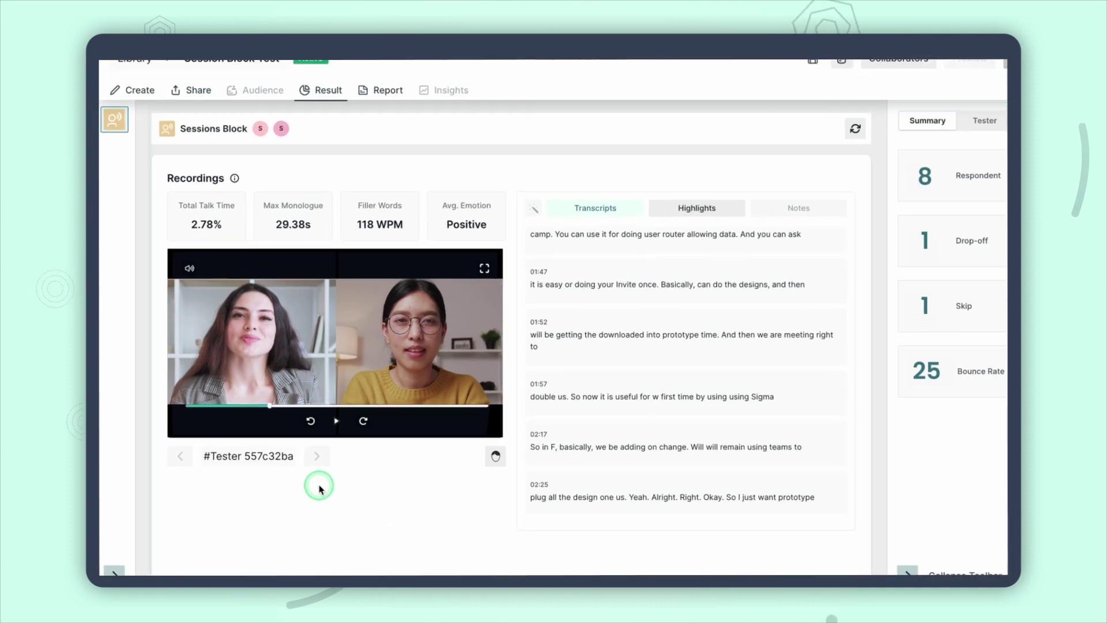
- Play the session recording for a few seconds, then pause it
click(354, 432)
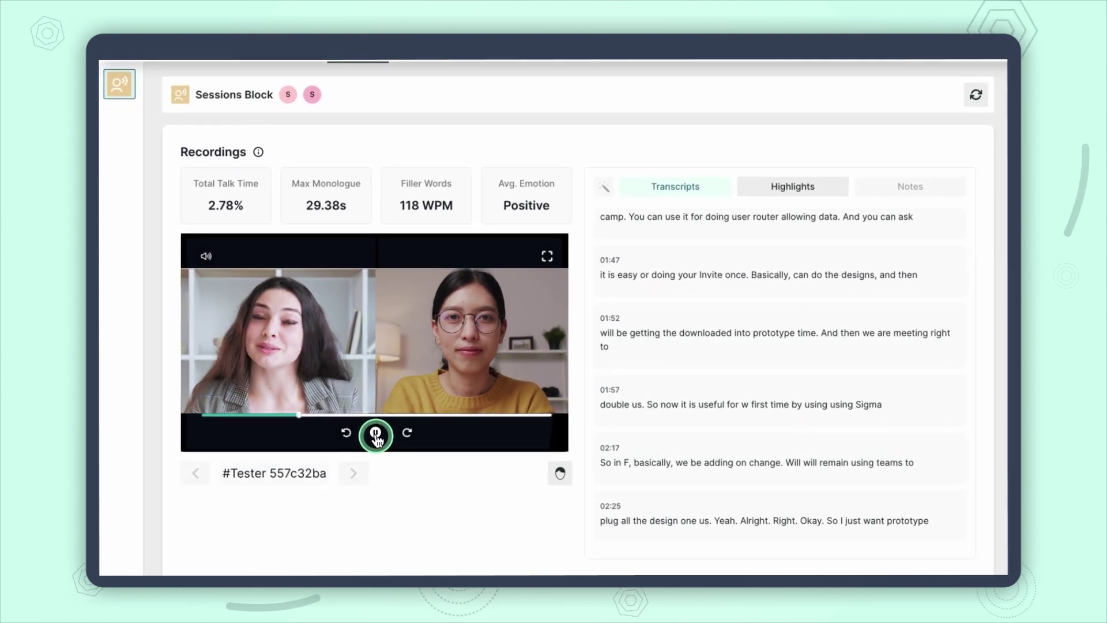
click(378, 436)
scroll(596, 450, down, 1)
scroll(593, 441, down, 1)
scroll(594, 425, down, 1)
scroll(593, 421, down, 1)
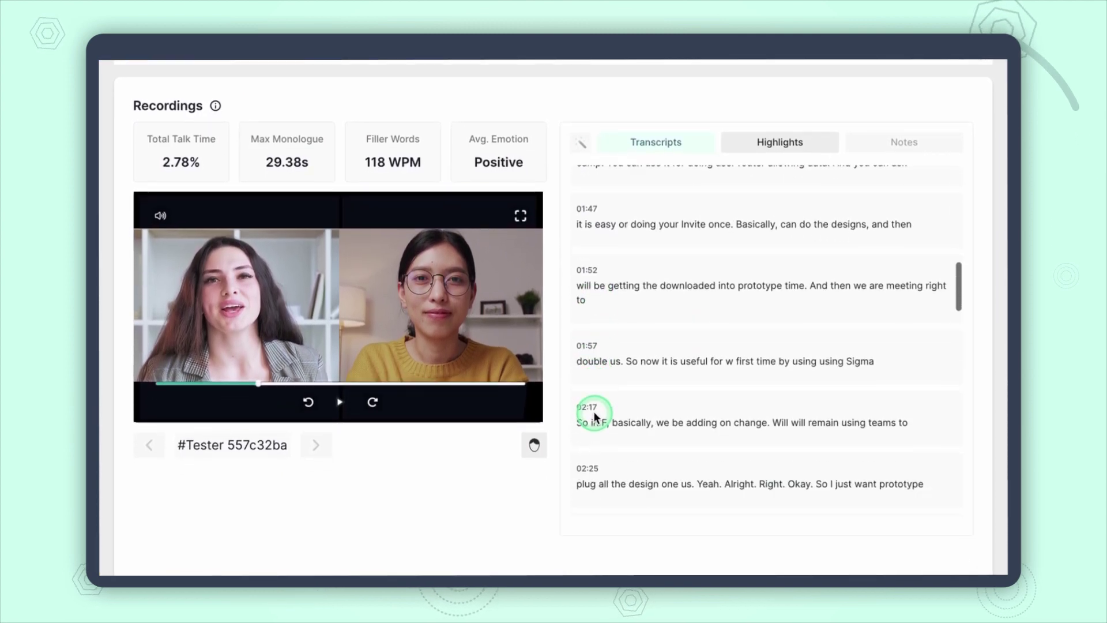
scroll(593, 417, down, 2)
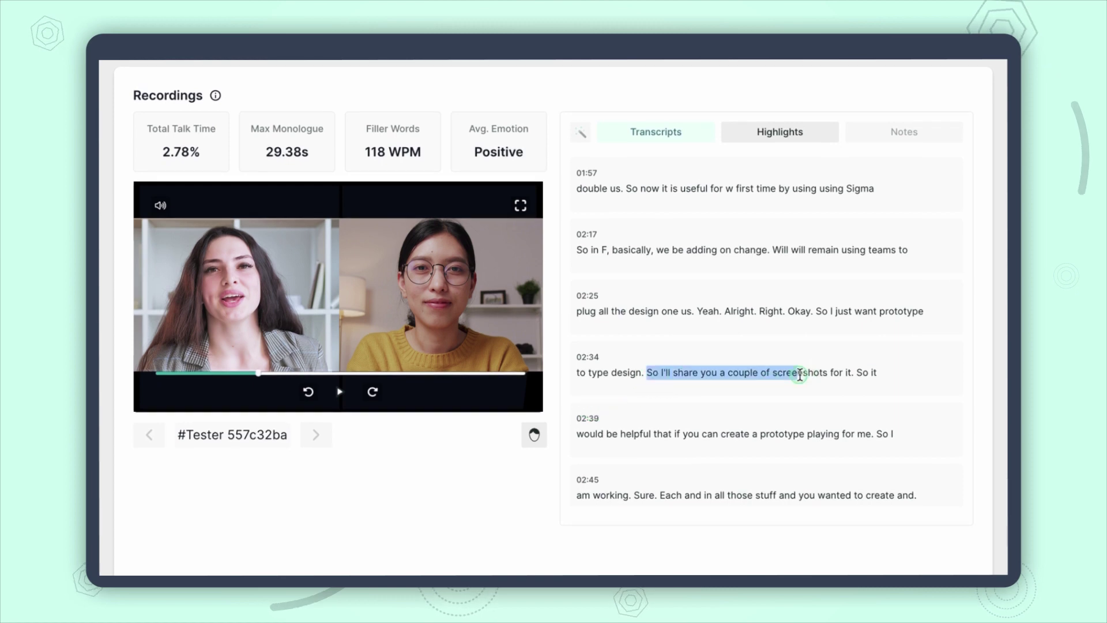